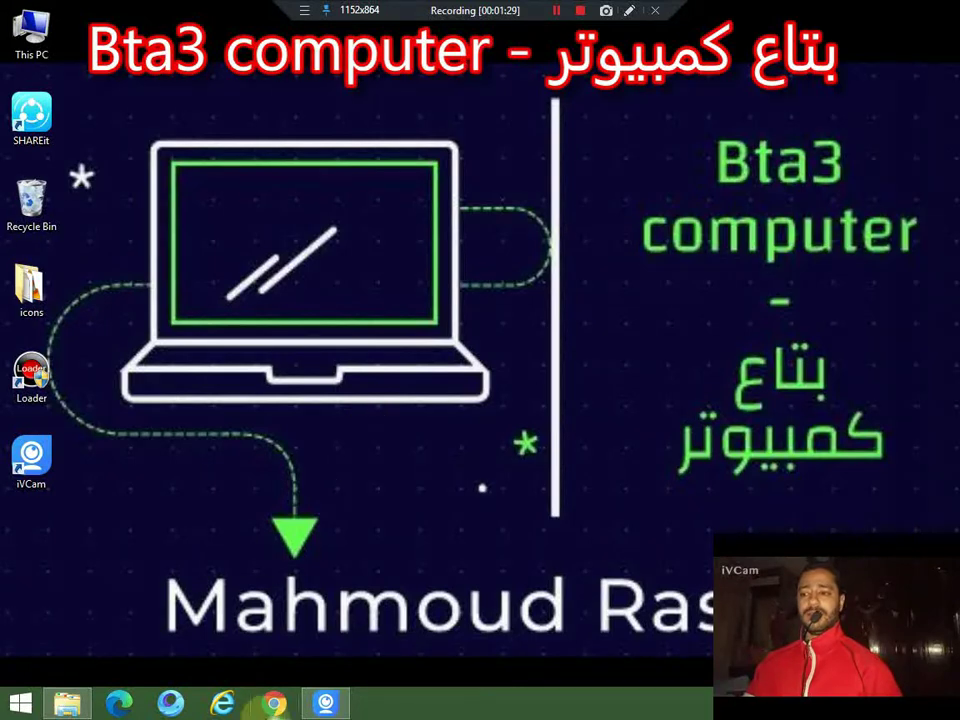
Open Chrome, search Google for "code monkey" and open the CodeMonkey: Coding for Kids website
{"action": "left_click", "coordinate": [275, 705]}
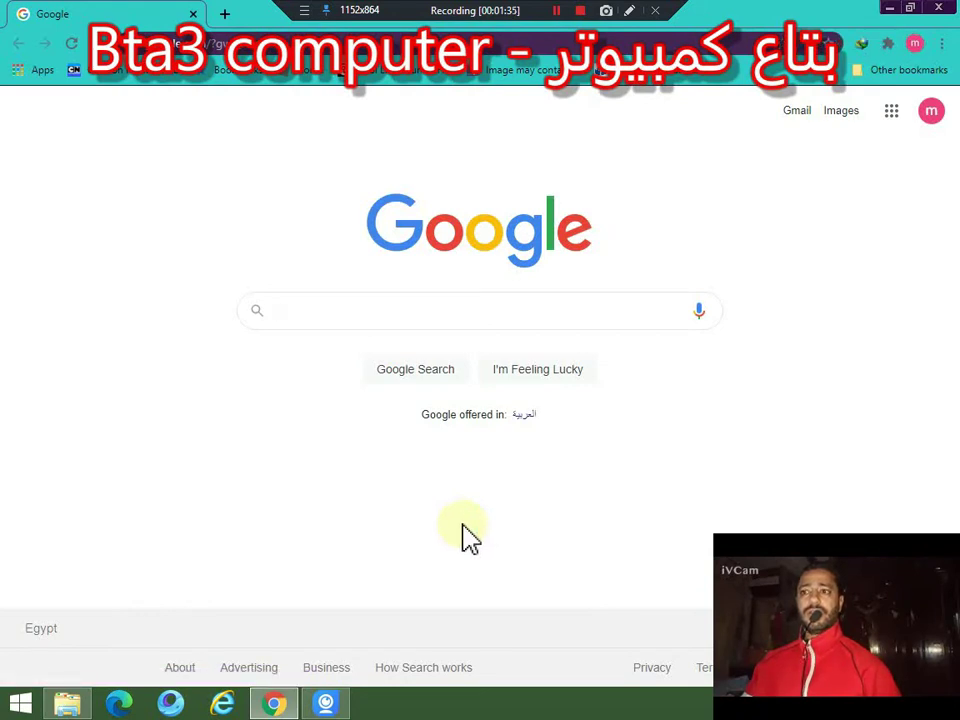
{"action": "left_click", "coordinate": [332, 315]}
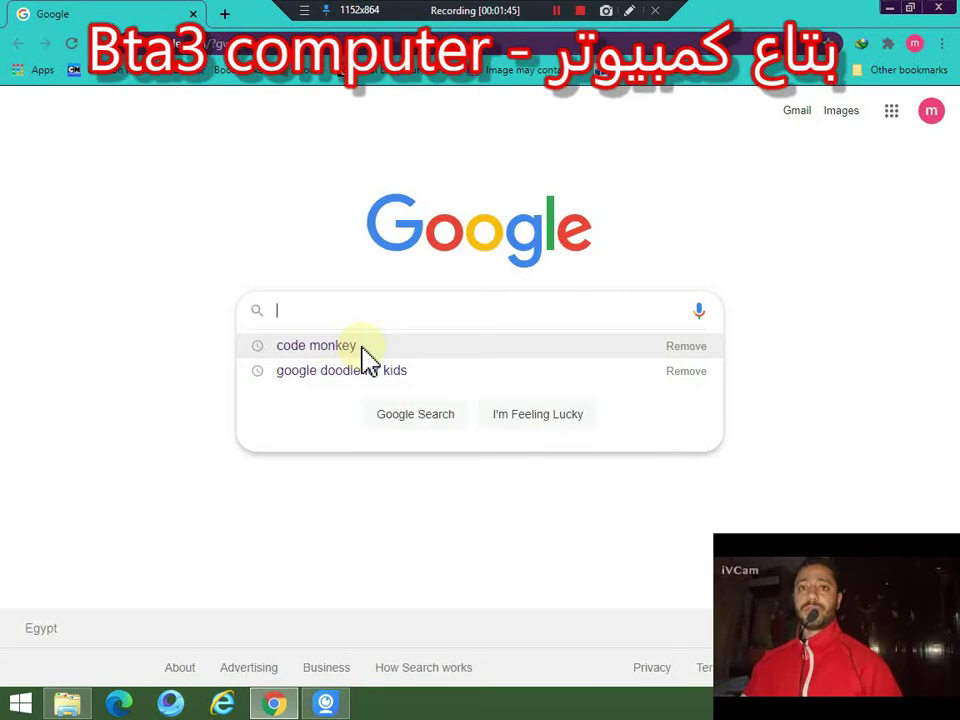
{"action": "left_click", "coordinate": [362, 347]}
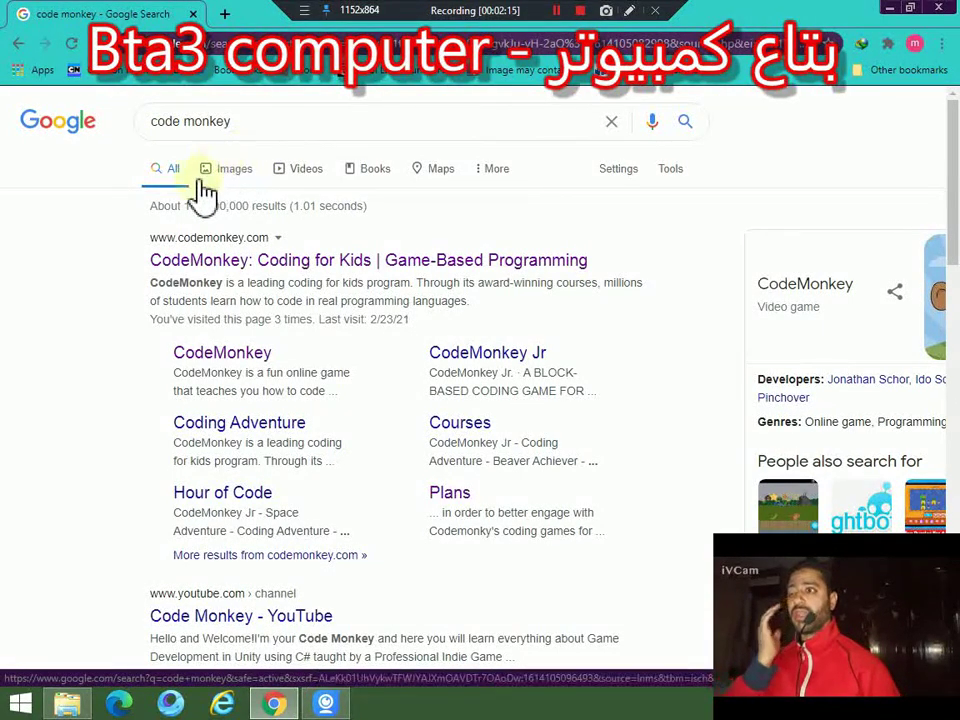
{"action": "left_click", "coordinate": [349, 264]}
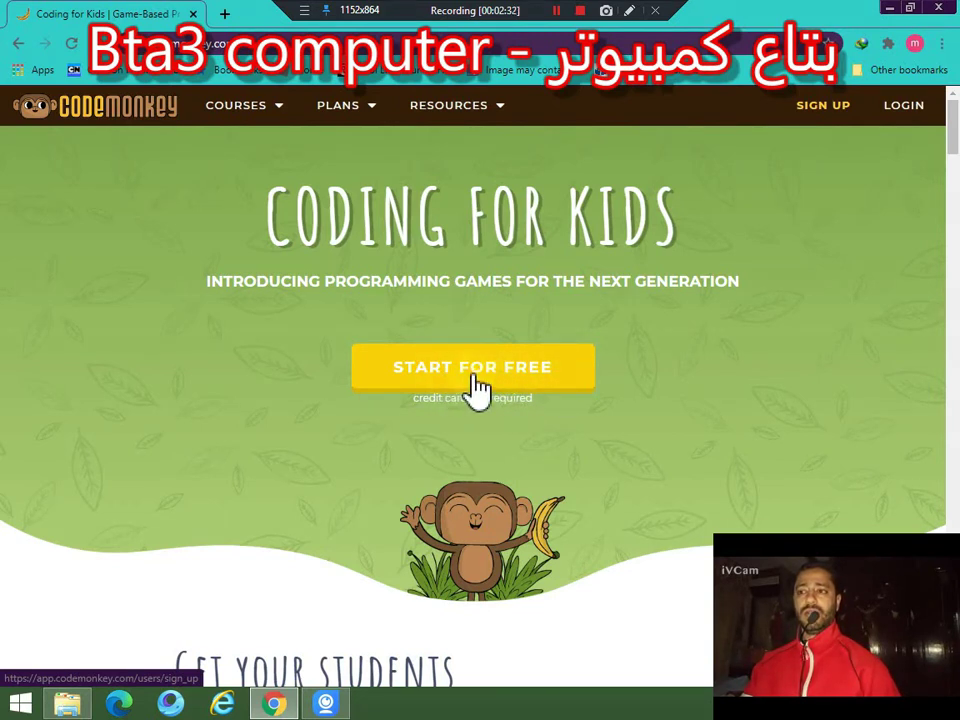
Start the free CodeMonkey sign-up and choose the Teacher account type
{"action": "left_click", "coordinate": [539, 395]}
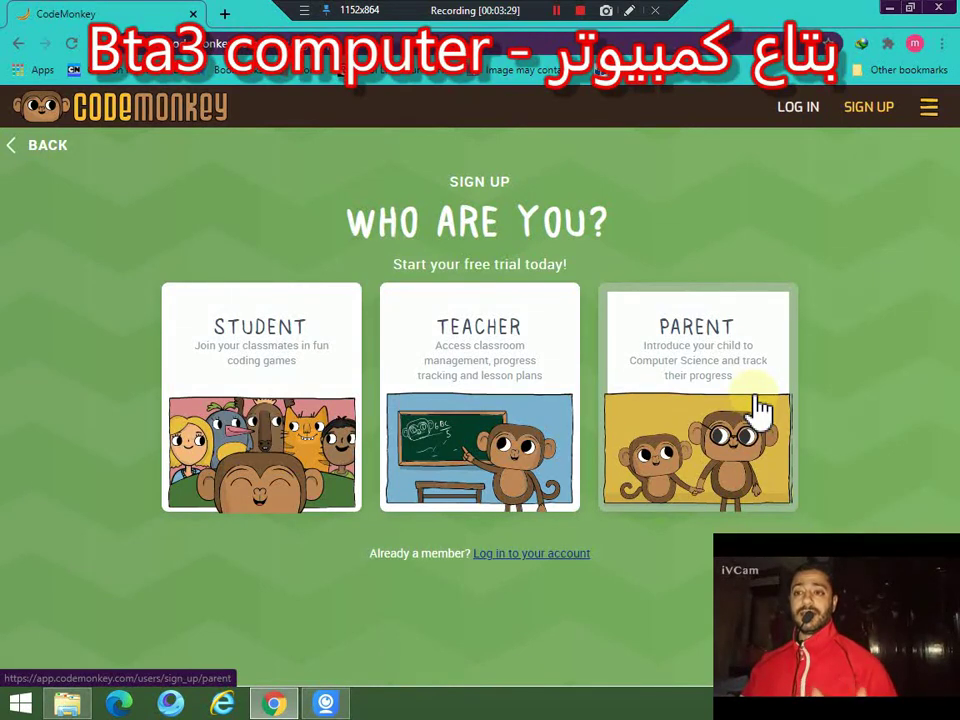
{"action": "left_click", "coordinate": [503, 420]}
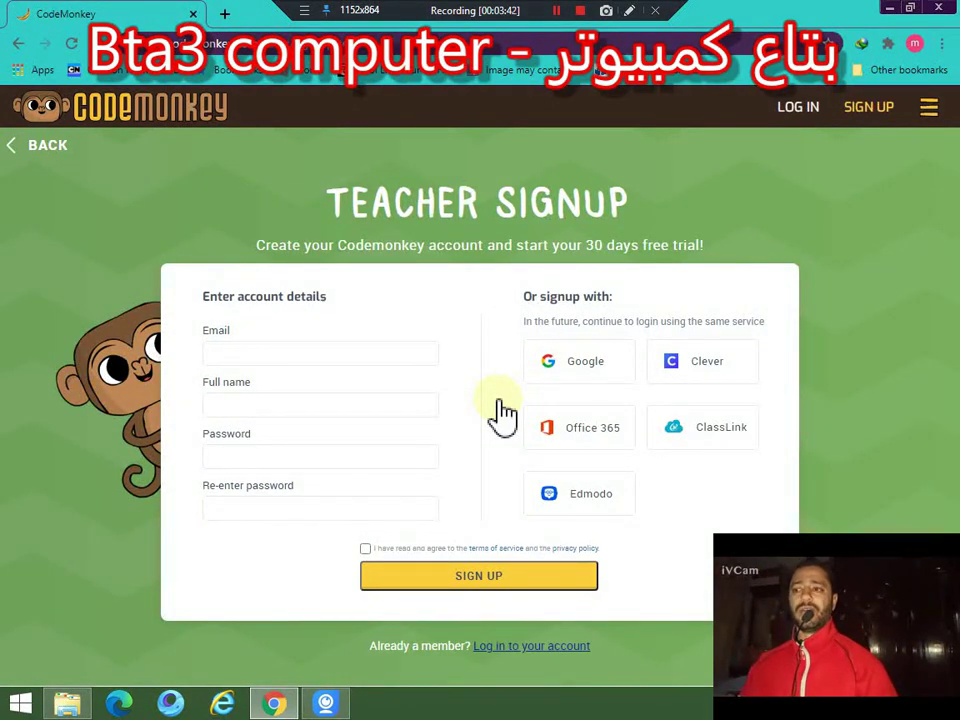
{"action": "left_click", "coordinate": [281, 355]}
{"action": "left_click", "coordinate": [266, 406]}
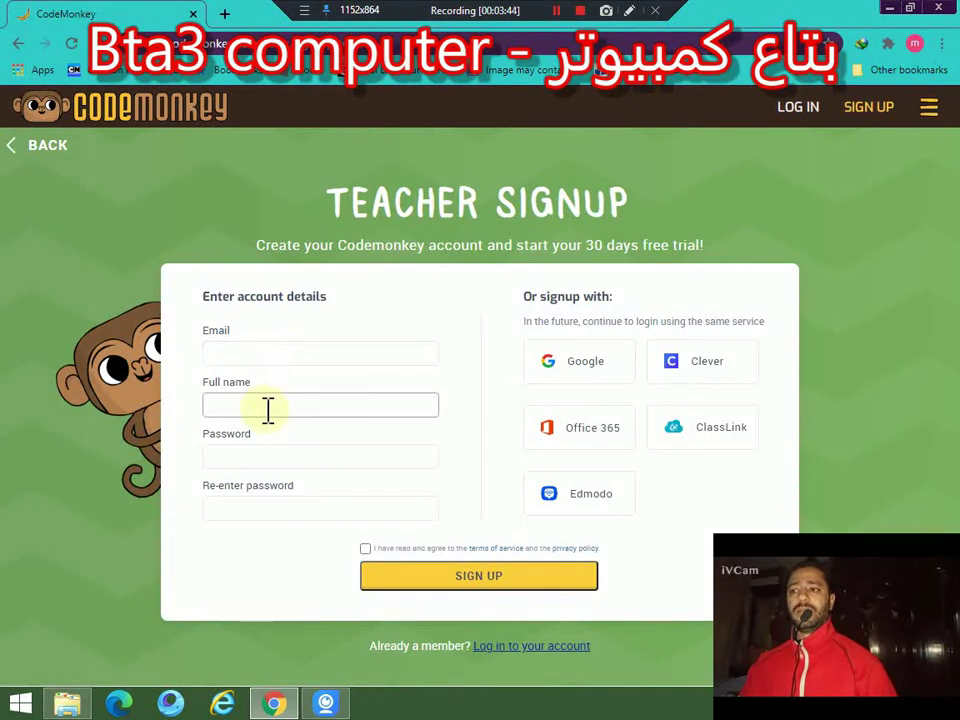
{"action": "left_click", "coordinate": [262, 451]}
{"action": "left_click", "coordinate": [244, 512]}
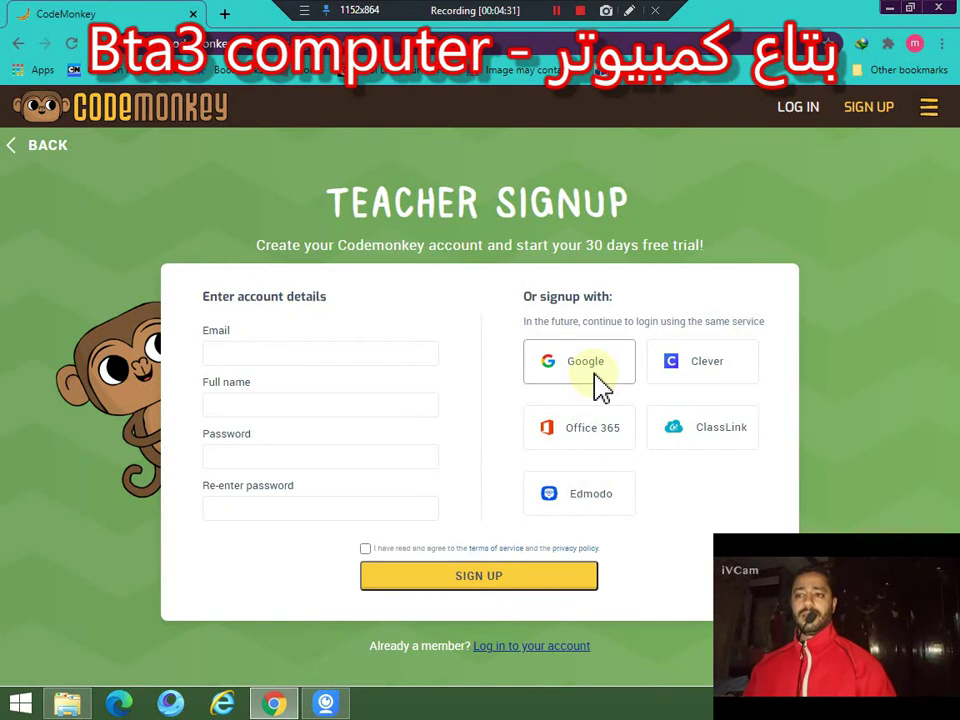
{"action": "left_click", "coordinate": [285, 352]}
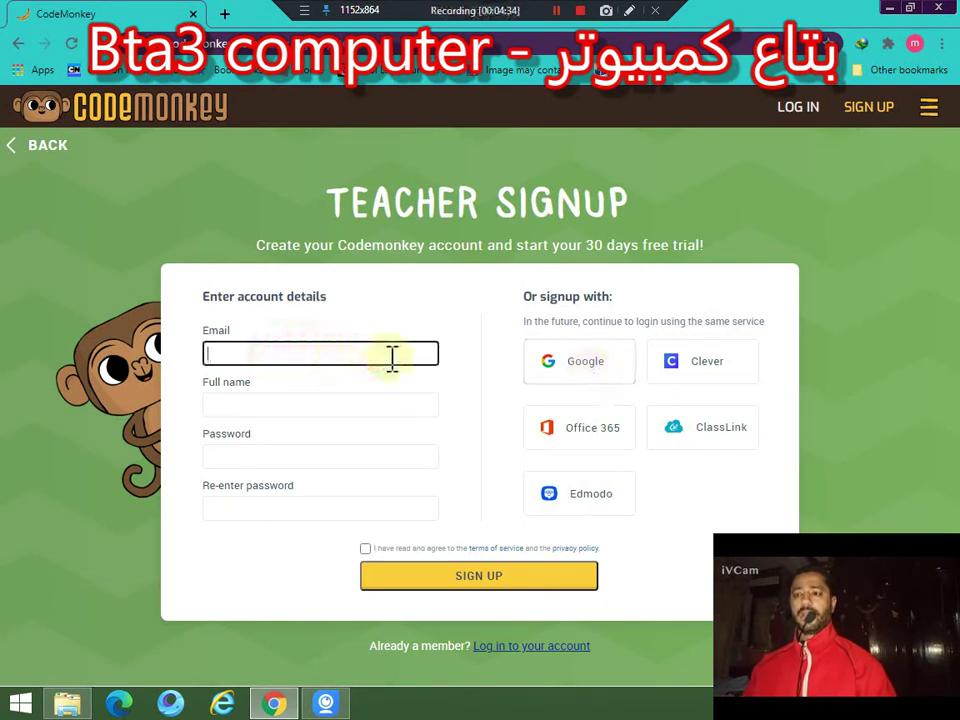
Sign up as a teacher with a Google account, agreeing to the terms of service and privacy policy
{"action": "left_click", "coordinate": [597, 366]}
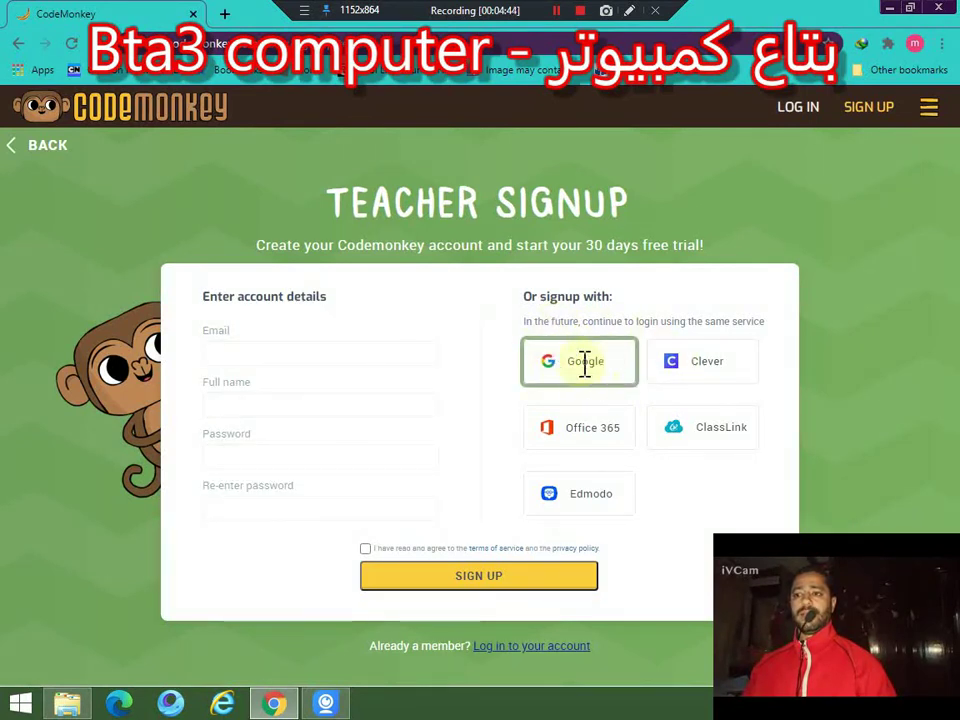
{"action": "left_click", "coordinate": [367, 548]}
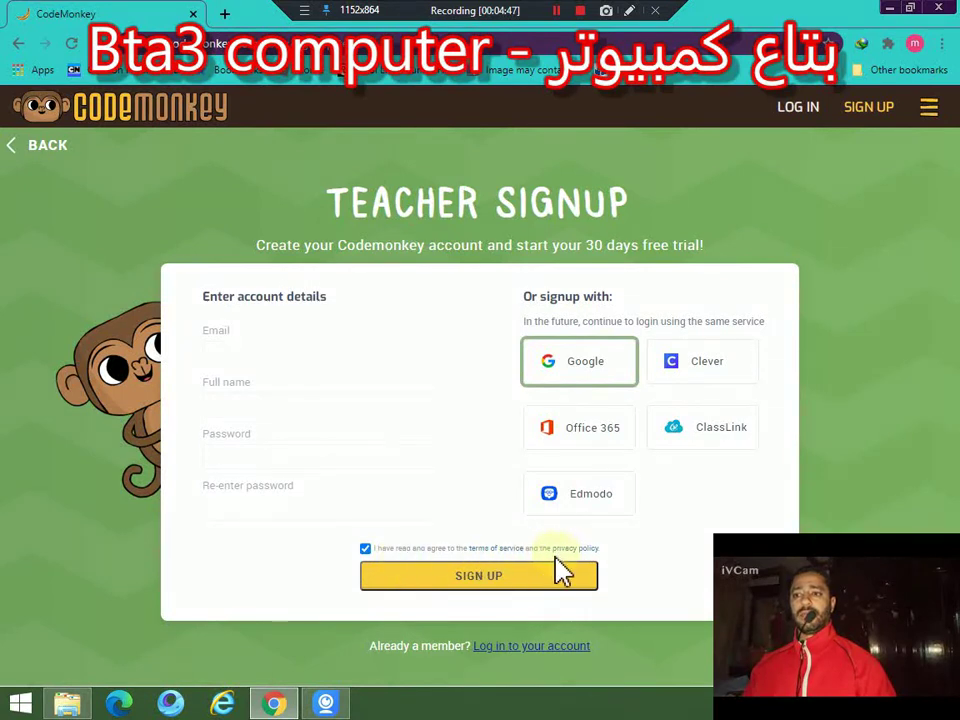
{"action": "left_click", "coordinate": [533, 590]}
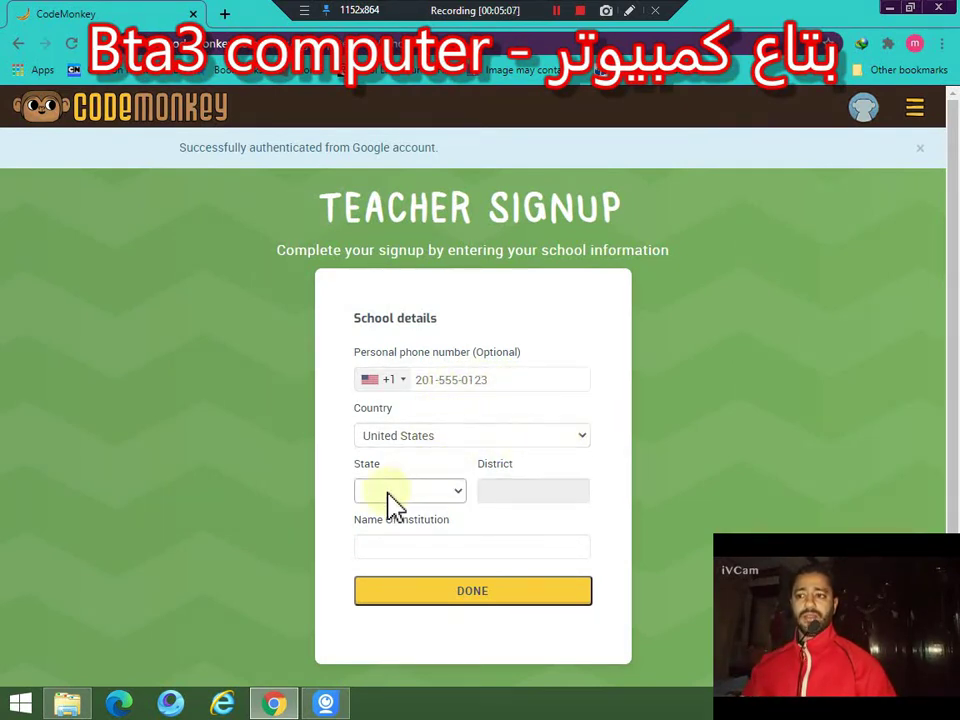
Set the country code of the personal phone number to Egypt (+20), leaving the optional number blank
{"action": "left_click", "coordinate": [394, 381]}
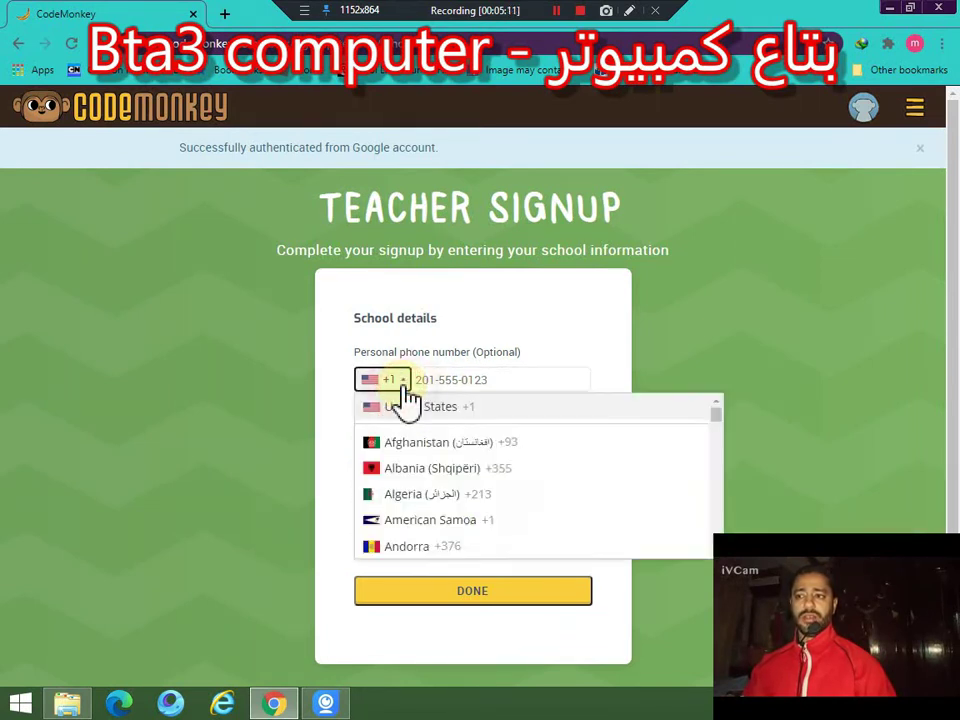
{"action": "scroll", "coordinate": [493, 489], "scroll_direction": "down", "scroll_amount": 8}
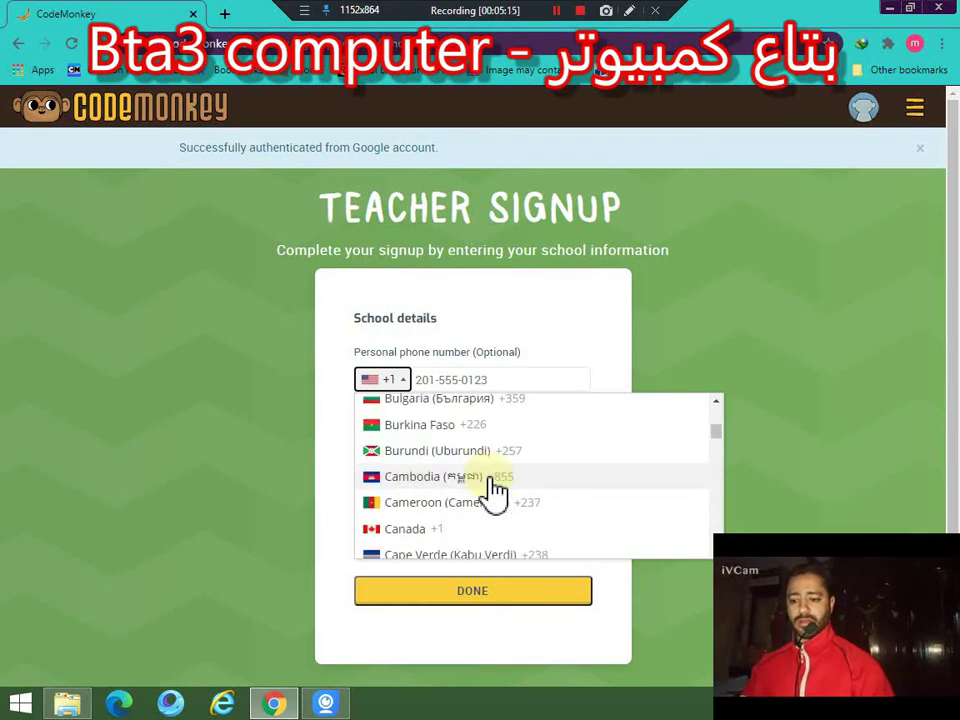
{"action": "scroll", "coordinate": [494, 490], "scroll_direction": "down", "scroll_amount": 7}
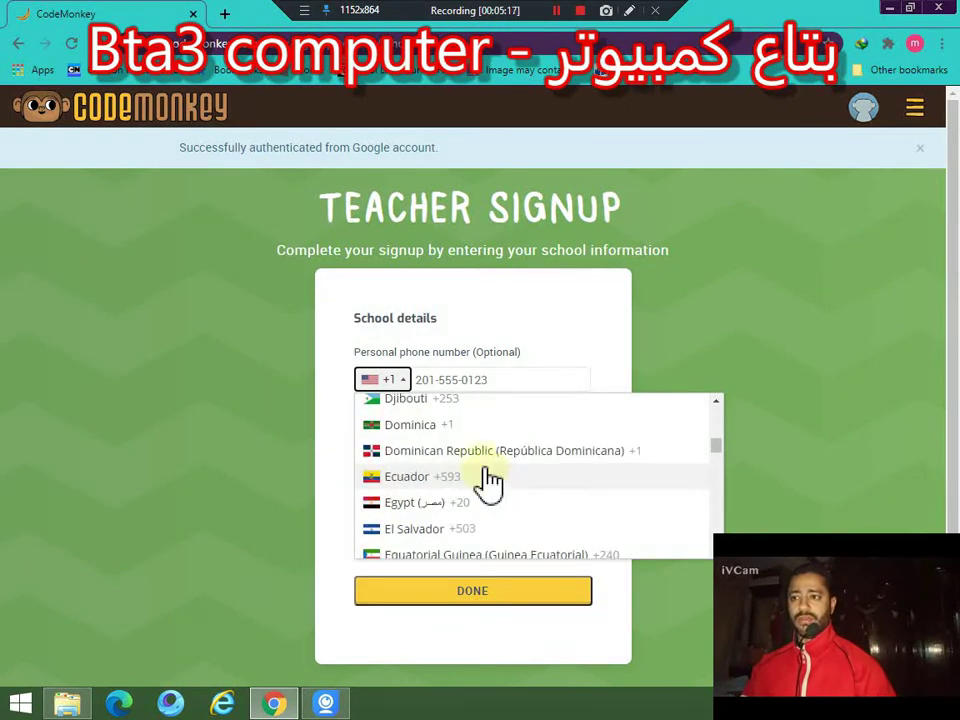
{"action": "left_click", "coordinate": [455, 503]}
{"action": "left_click", "coordinate": [474, 380]}
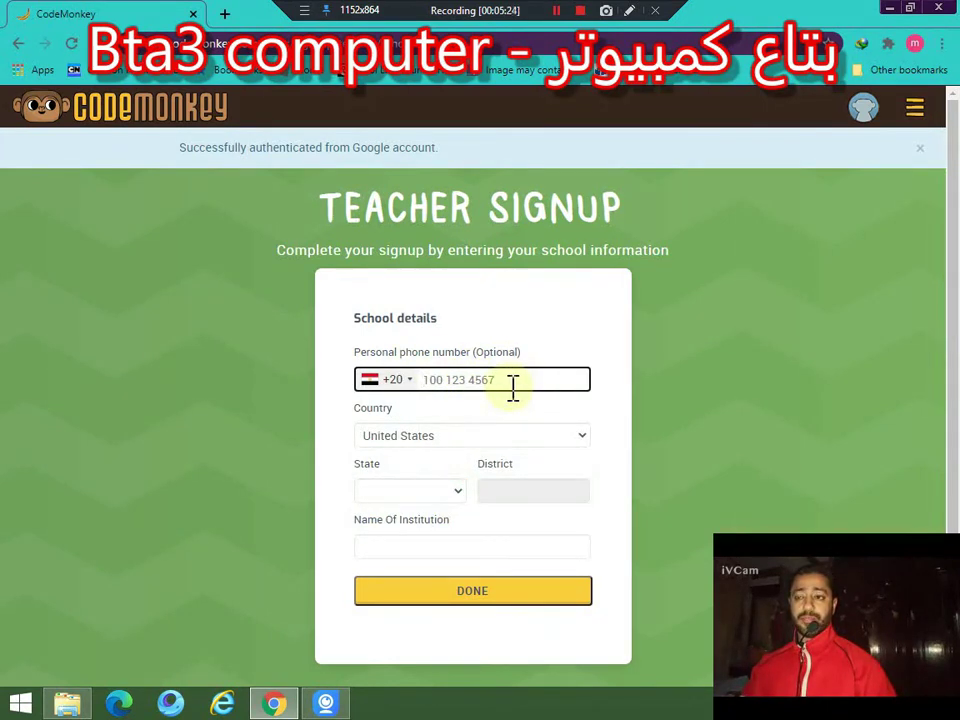
Set the school's country to Egypt and fill in the name of the institution
{"action": "left_click", "coordinate": [583, 438]}
{"action": "scroll", "coordinate": [512, 418], "scroll_direction": "down", "scroll_amount": 1}
{"action": "key", "text": "e"}
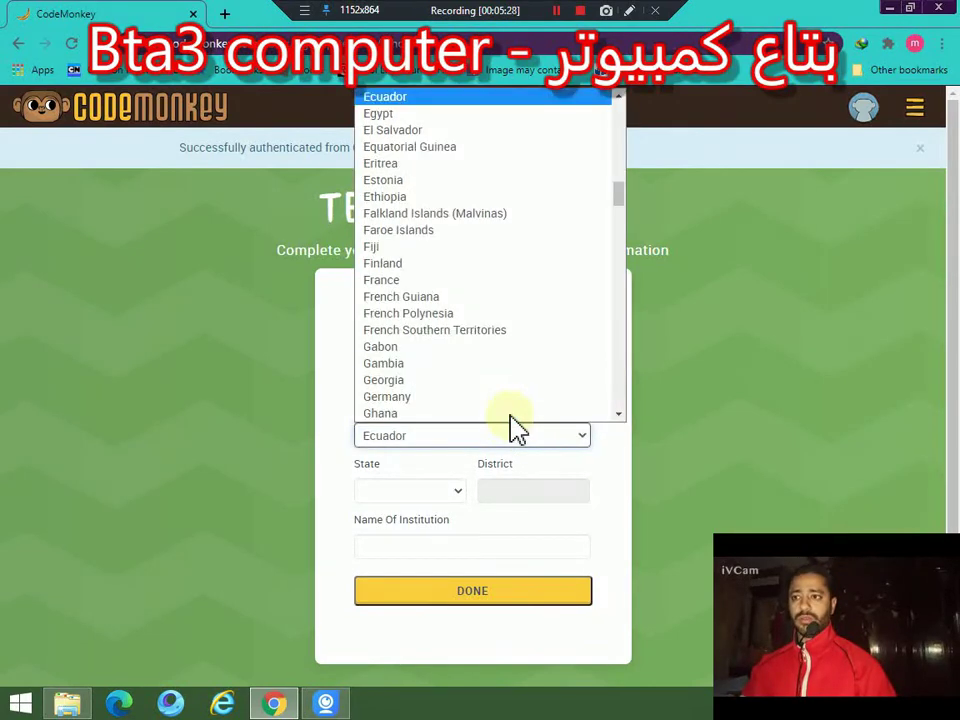
{"action": "left_click", "coordinate": [386, 117]}
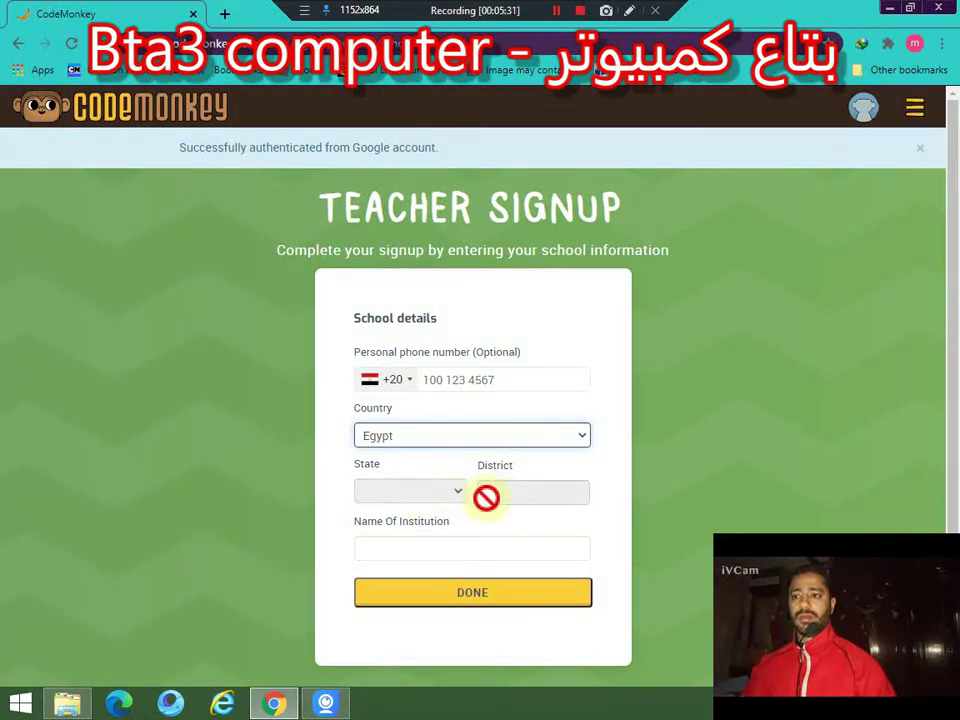
{"action": "left_click", "coordinate": [466, 556]}
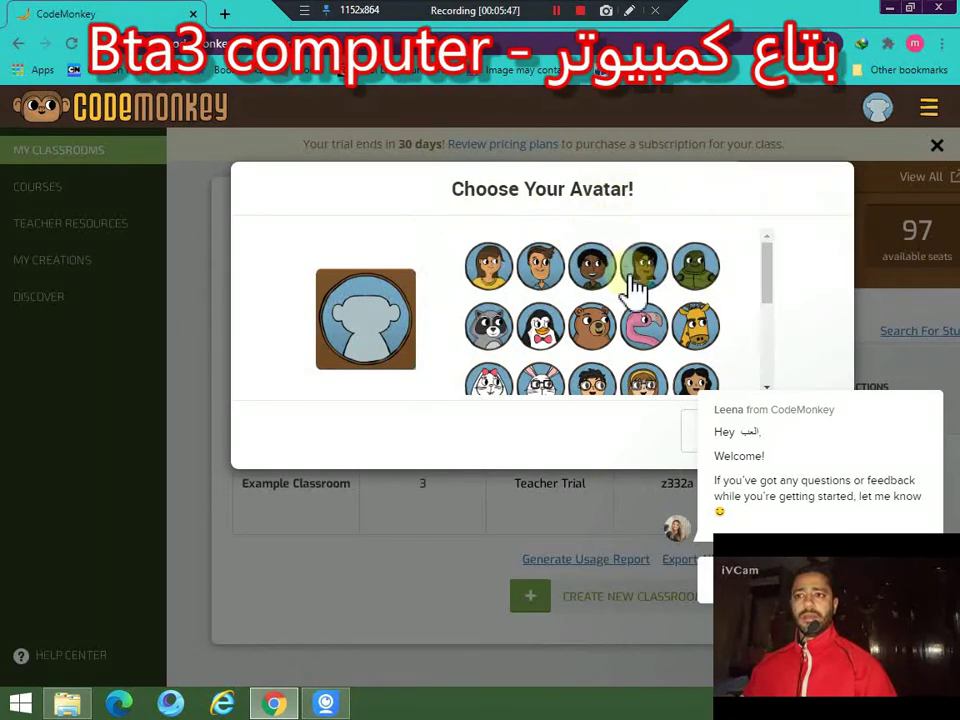
Choose the curly brown-haired boy as the account avatar and save it
{"action": "scroll", "coordinate": [640, 325], "scroll_direction": "down", "scroll_amount": 5}
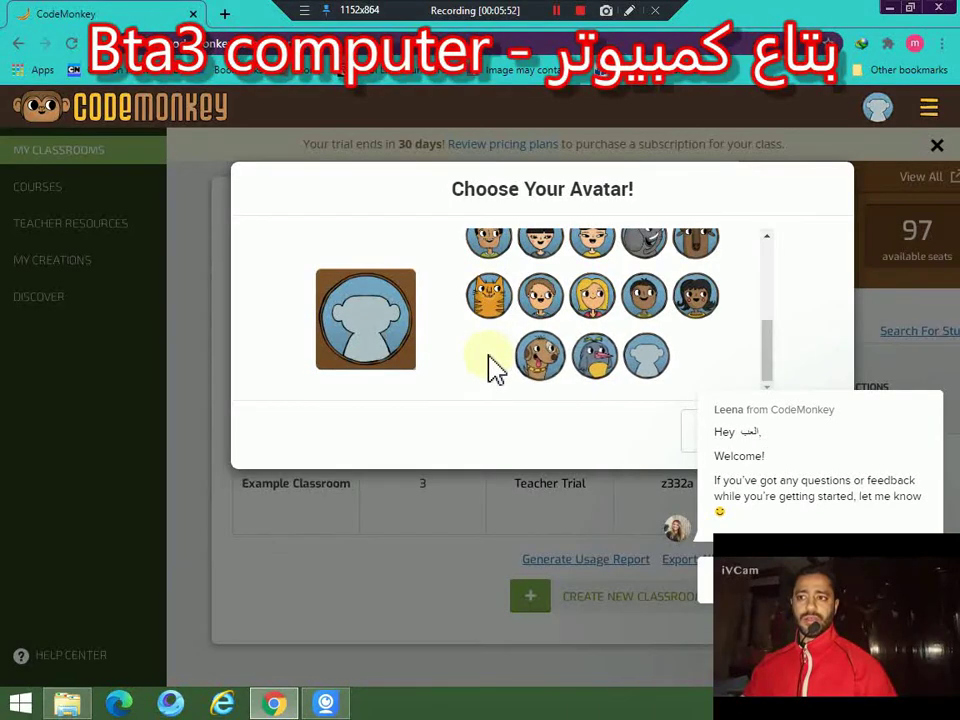
{"action": "scroll", "coordinate": [495, 340], "scroll_direction": "up", "scroll_amount": 3}
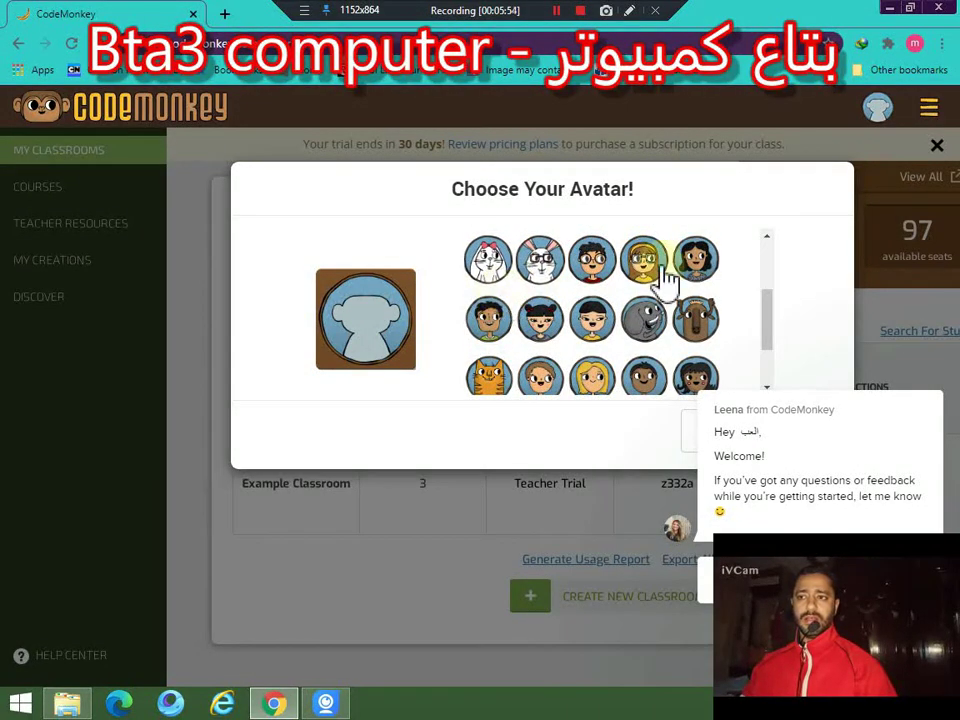
{"action": "scroll", "coordinate": [641, 325], "scroll_direction": "down", "scroll_amount": 2}
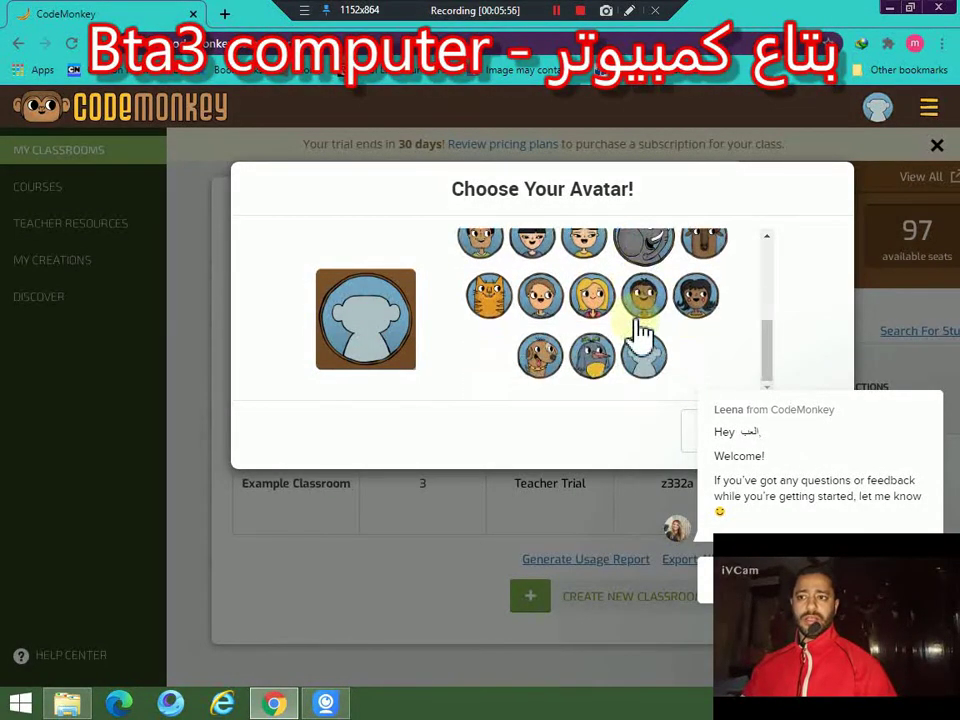
{"action": "left_click", "coordinate": [548, 310]}
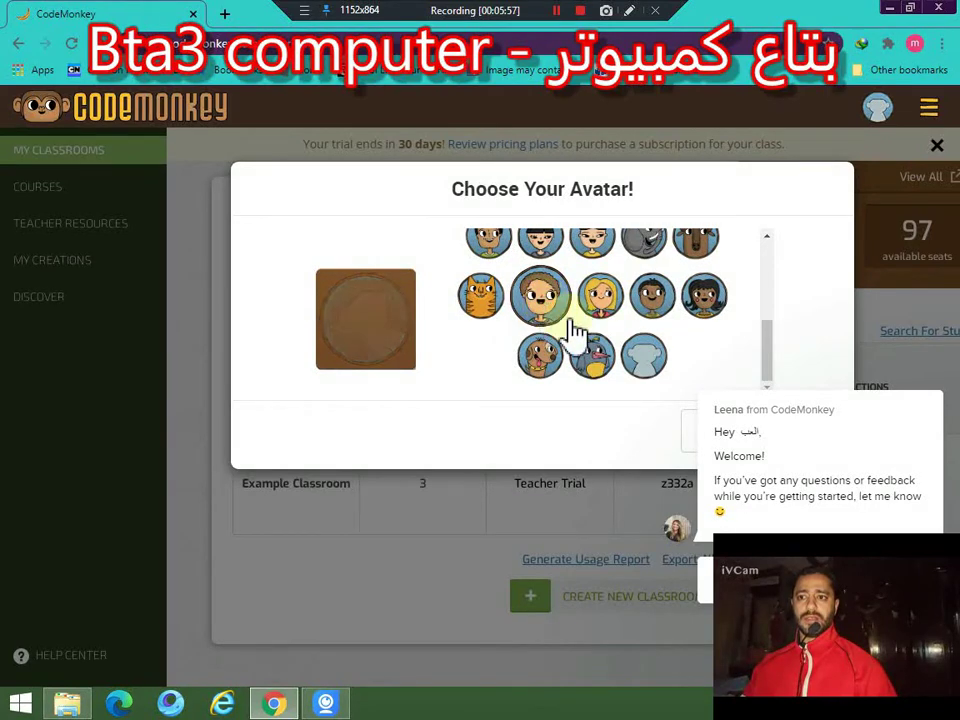
{"action": "left_click", "coordinate": [930, 376]}
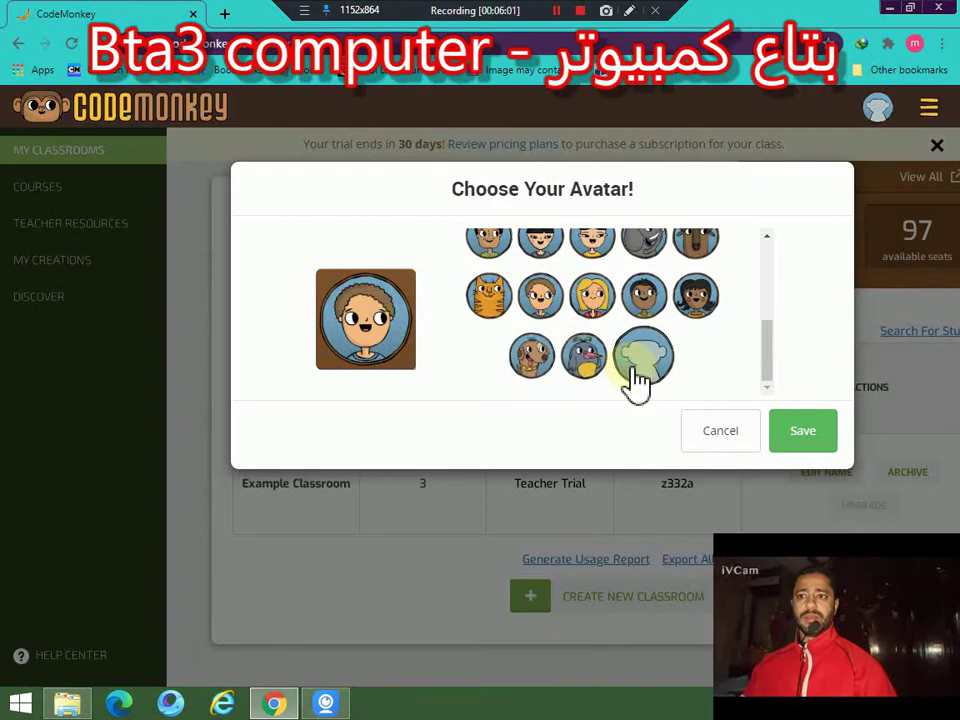
{"action": "scroll", "coordinate": [680, 376], "scroll_direction": "up", "scroll_amount": 2}
{"action": "left_click", "coordinate": [810, 432]}
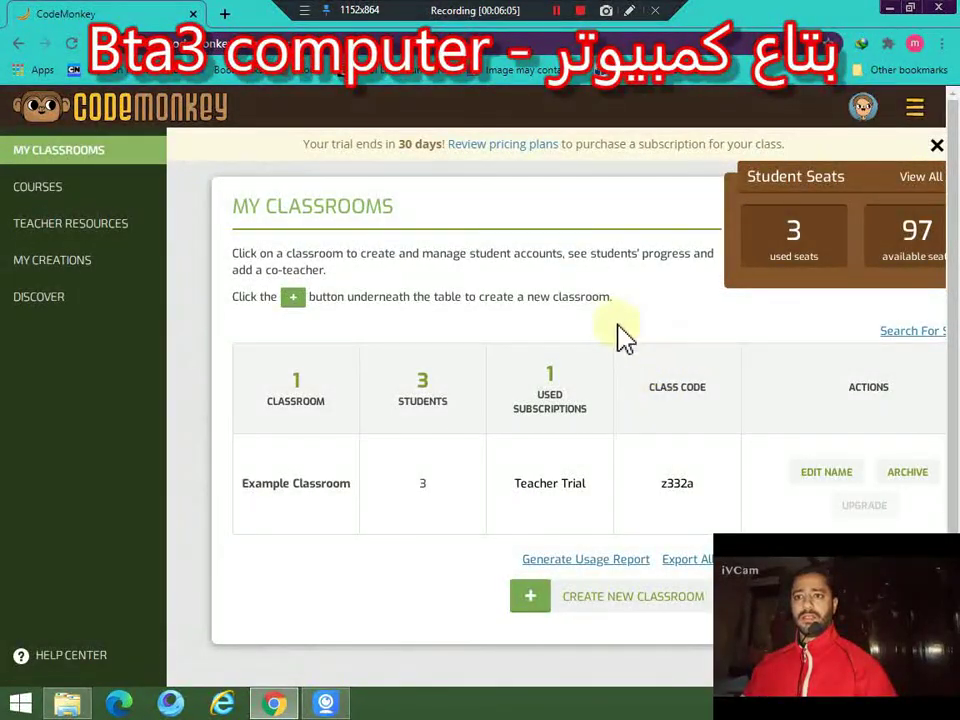
Look over the My Classrooms page and the notice about the trial's remaining duration
{"action": "scroll", "coordinate": [611, 298], "scroll_direction": "down", "scroll_amount": 1}
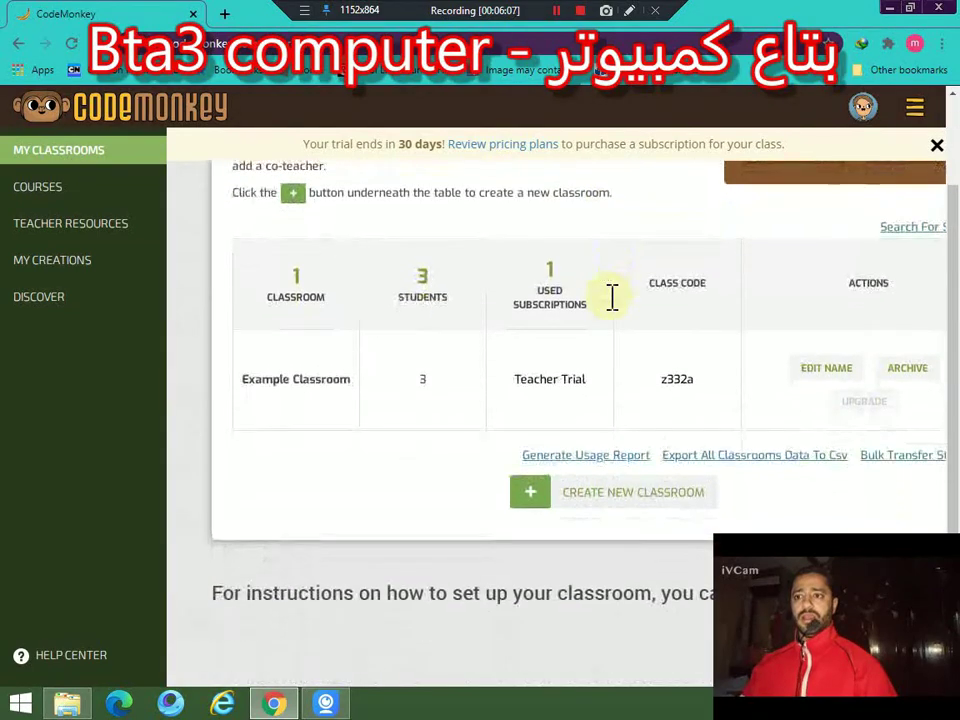
{"action": "scroll", "coordinate": [611, 298], "scroll_direction": "up", "scroll_amount": 1}
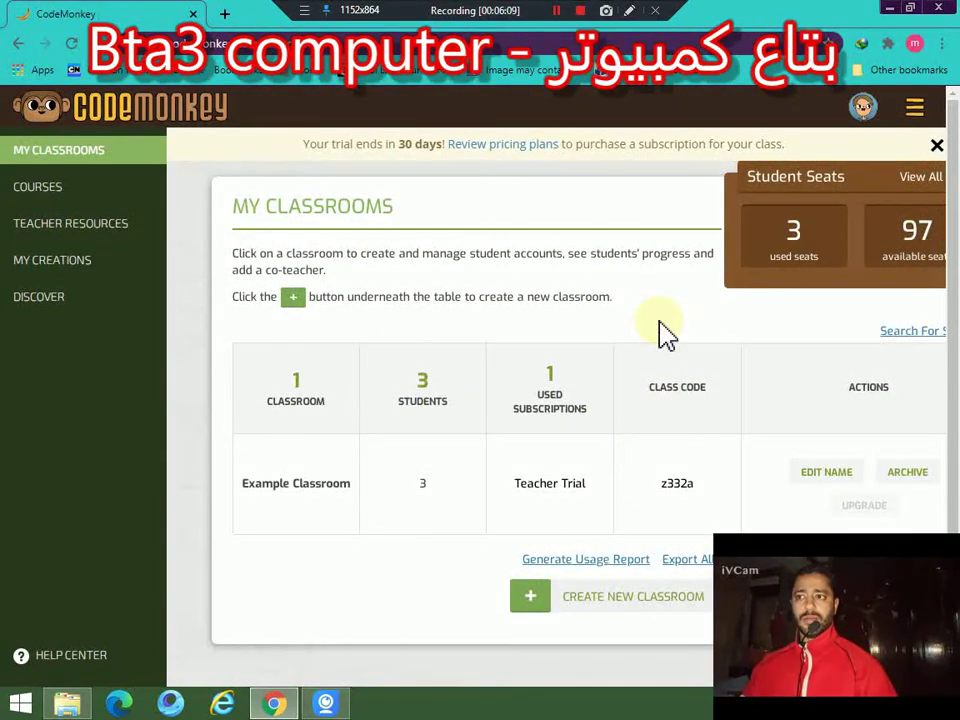
{"action": "left_click_drag", "start_coordinate": [400, 144], "coordinate": [441, 150]}
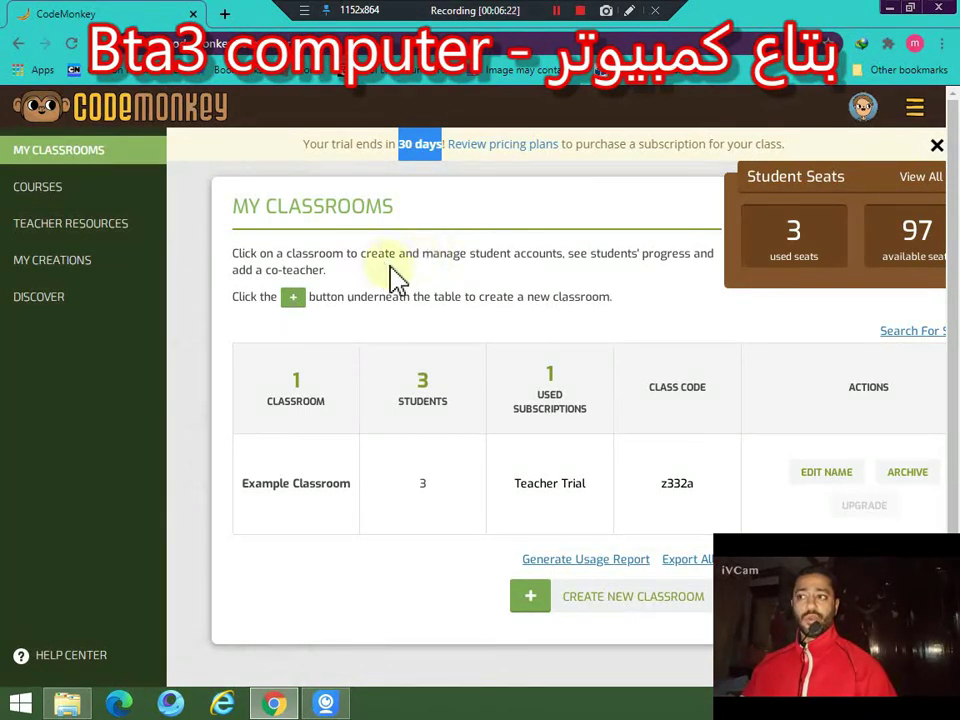
Open the Courses page and check the First Steps progress and the courses available in the trial
{"action": "left_click", "coordinate": [70, 190]}
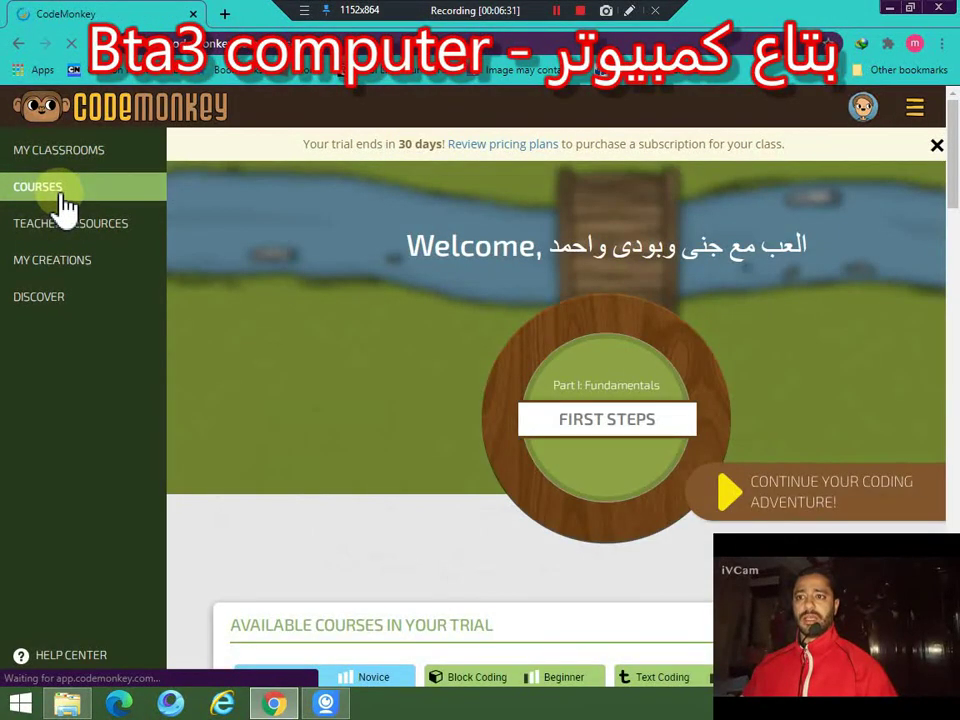
{"action": "scroll", "coordinate": [424, 343], "scroll_direction": "down", "scroll_amount": 3}
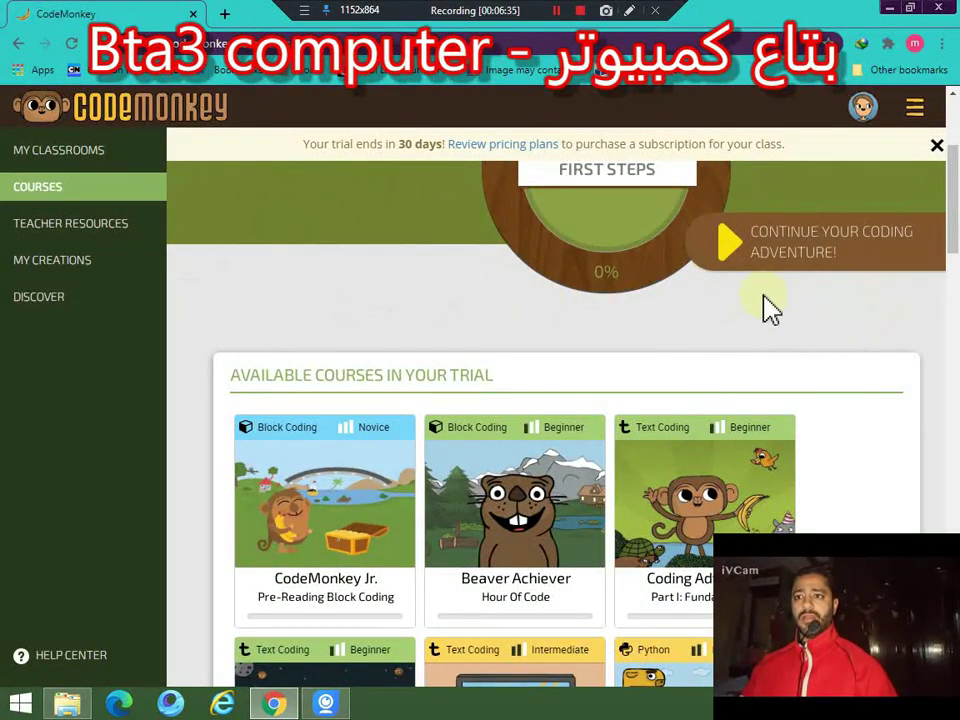
{"action": "scroll", "coordinate": [668, 360], "scroll_direction": "up", "scroll_amount": 1}
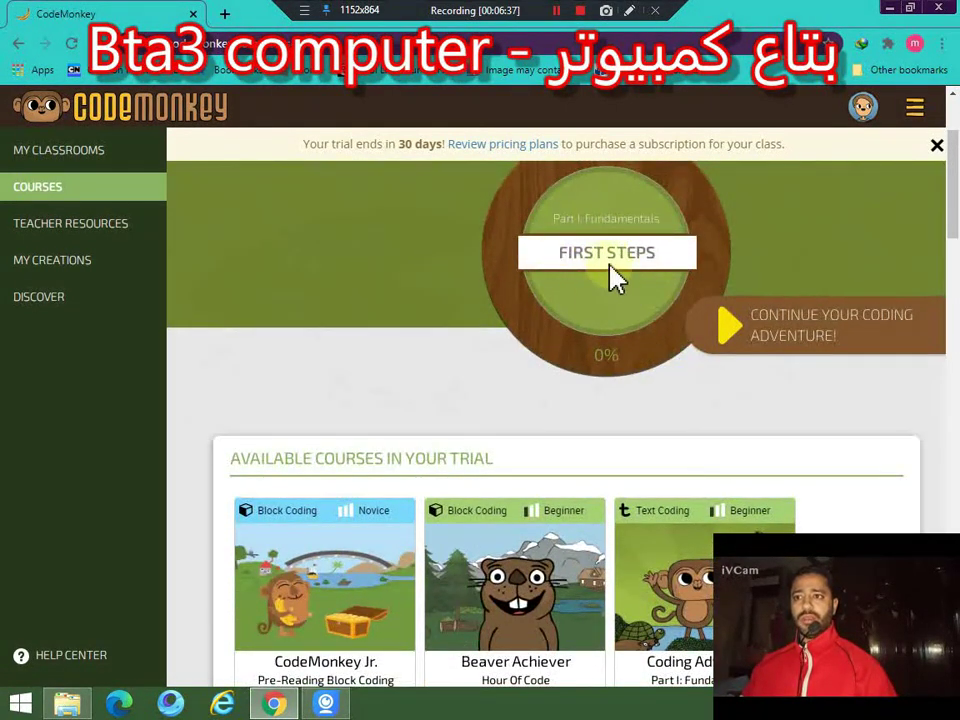
{"action": "left_click", "coordinate": [597, 355]}
{"action": "double_click", "coordinate": [608, 353]}
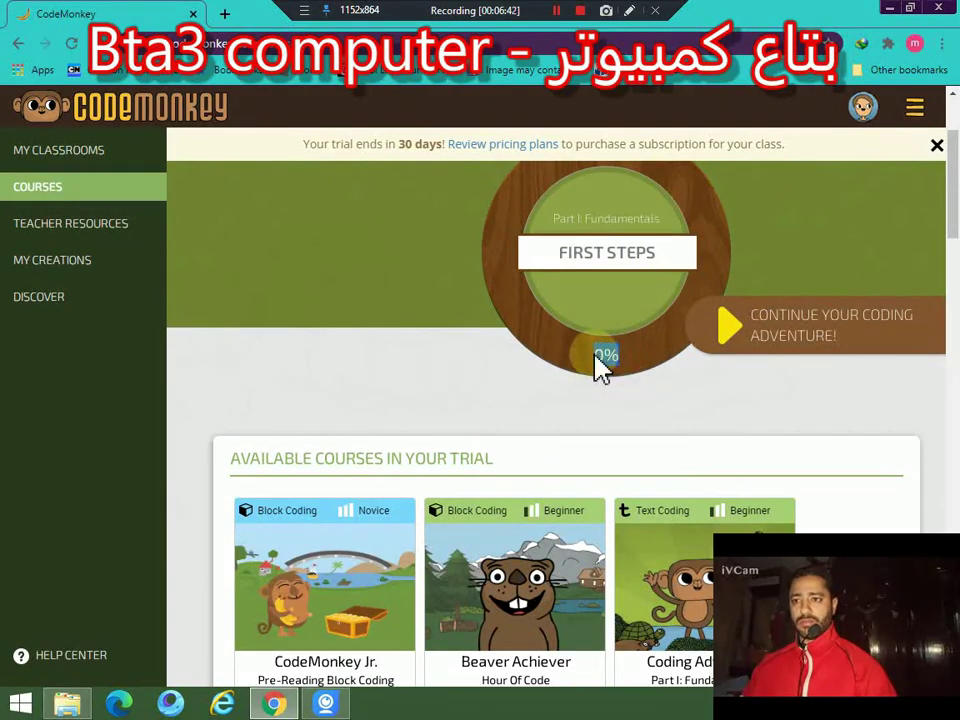
{"action": "left_click", "coordinate": [620, 354]}
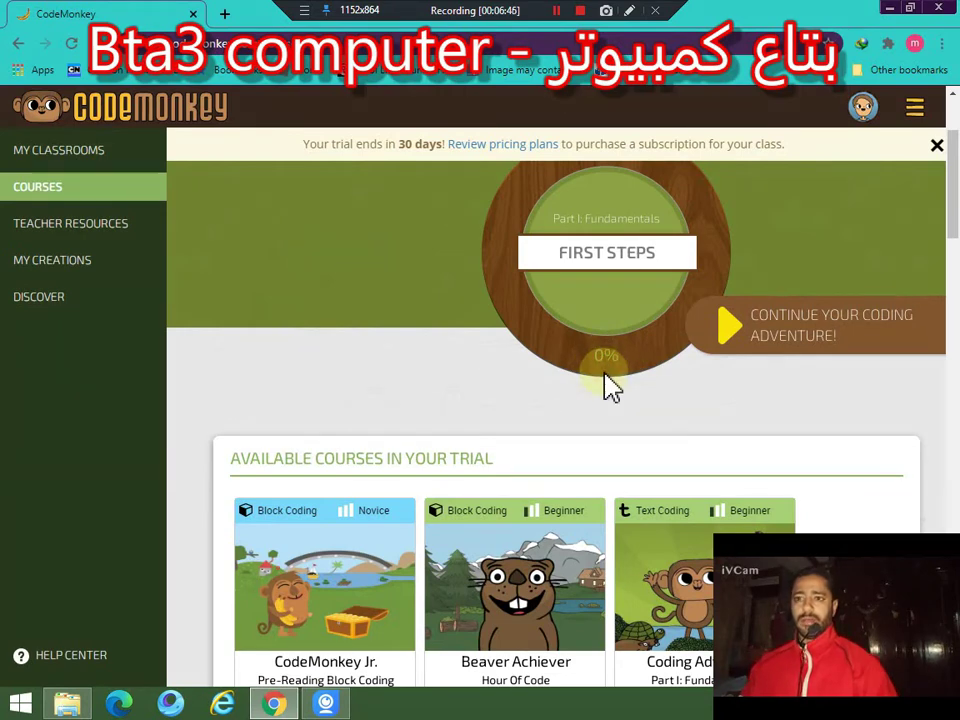
Continue the coding adventure into Challenge #0 and dismiss its introductory message
{"action": "left_click", "coordinate": [822, 352]}
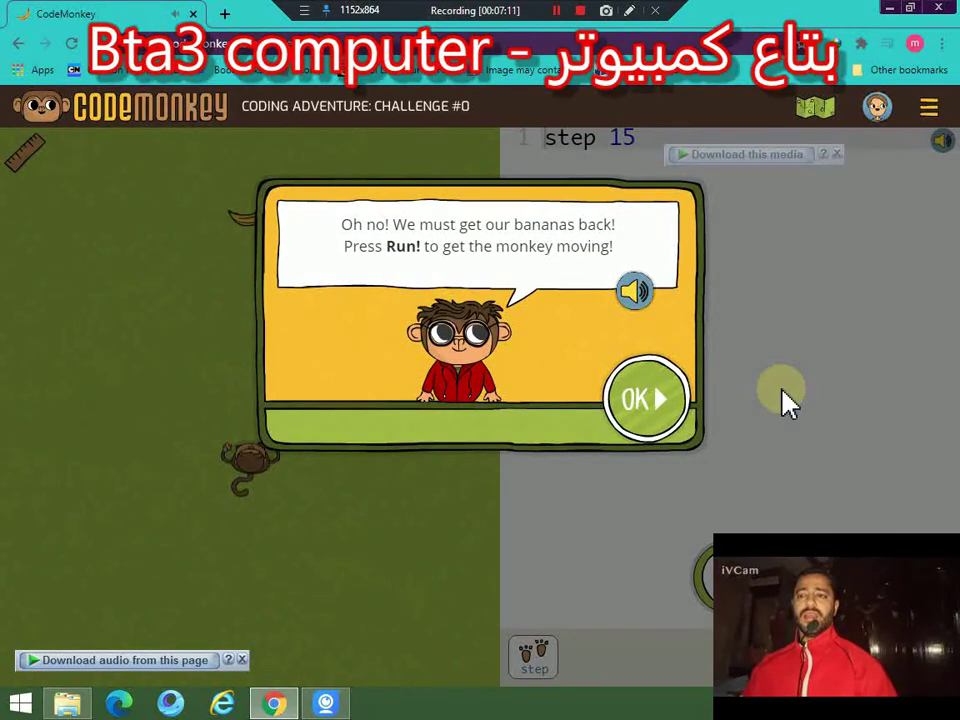
{"action": "left_click", "coordinate": [652, 430]}
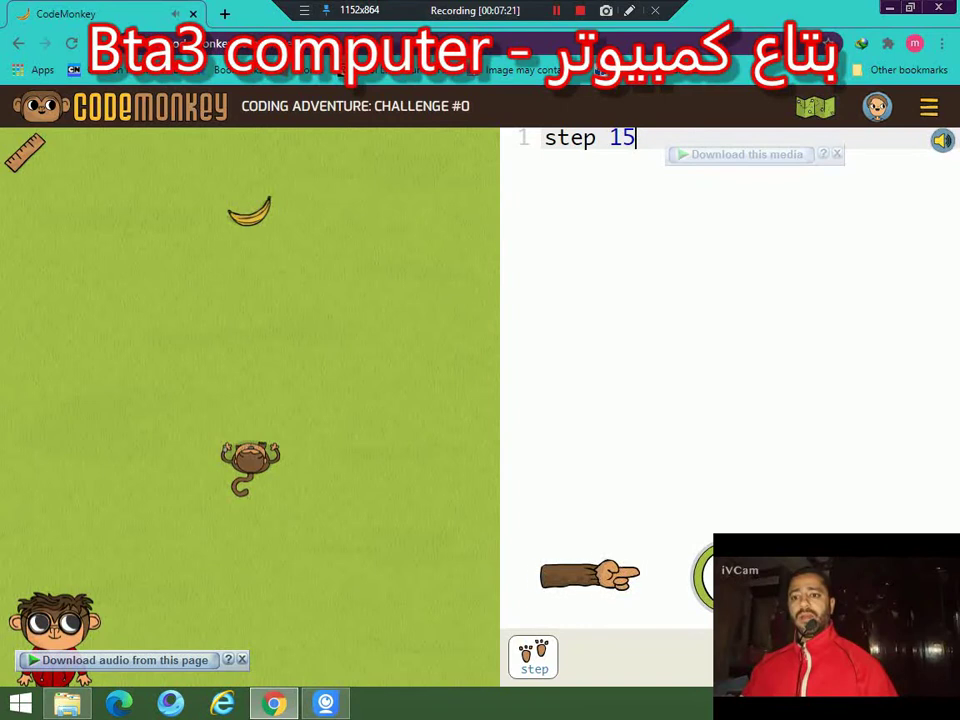
{"action": "left_click_drag", "start_coordinate": [836, 500], "coordinate": [833, 523]}
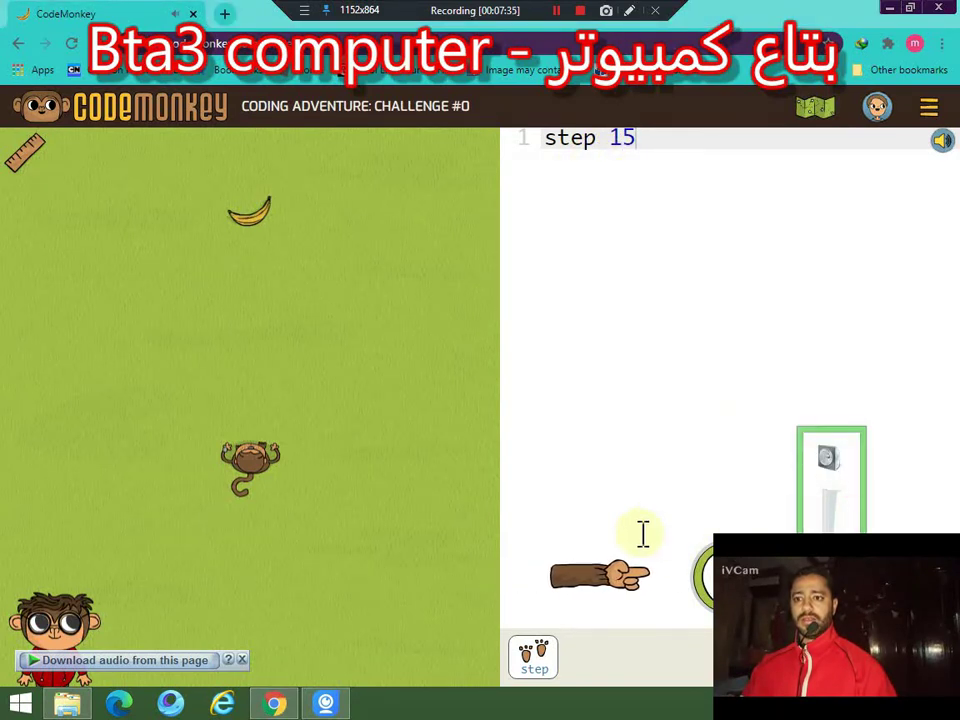
{"action": "left_click", "coordinate": [540, 517]}
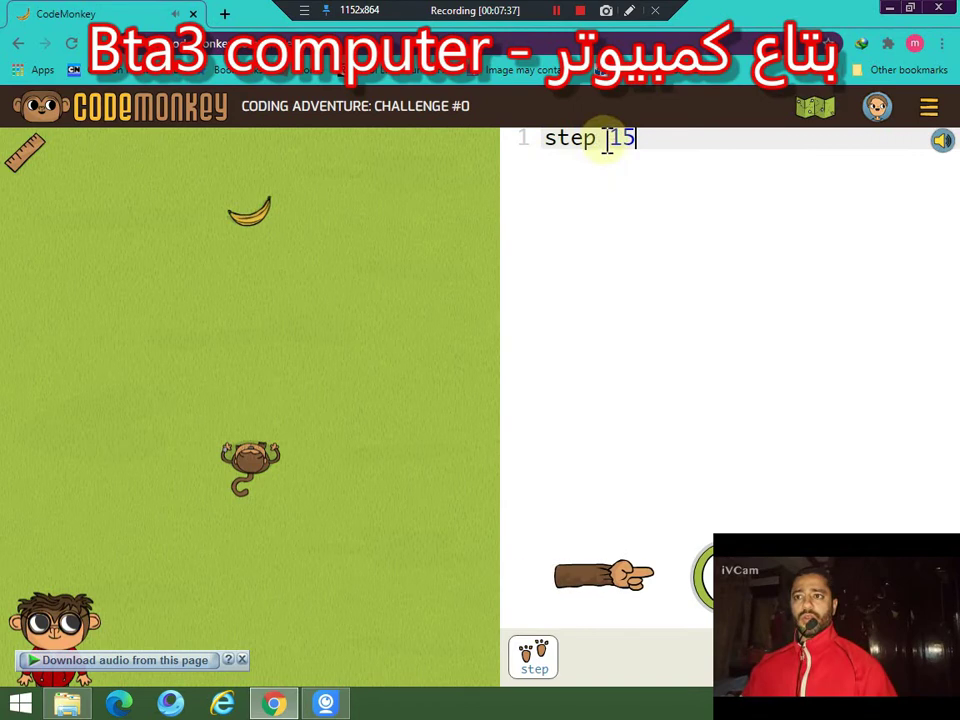